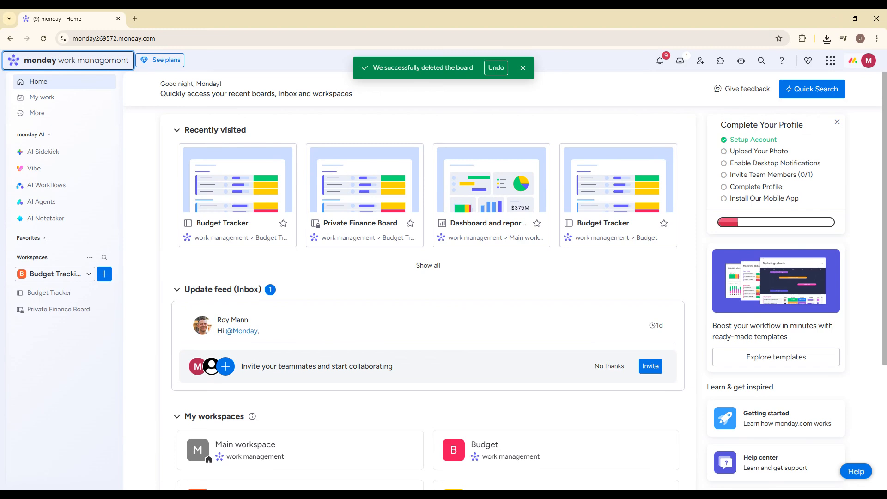
left_click(522, 68)
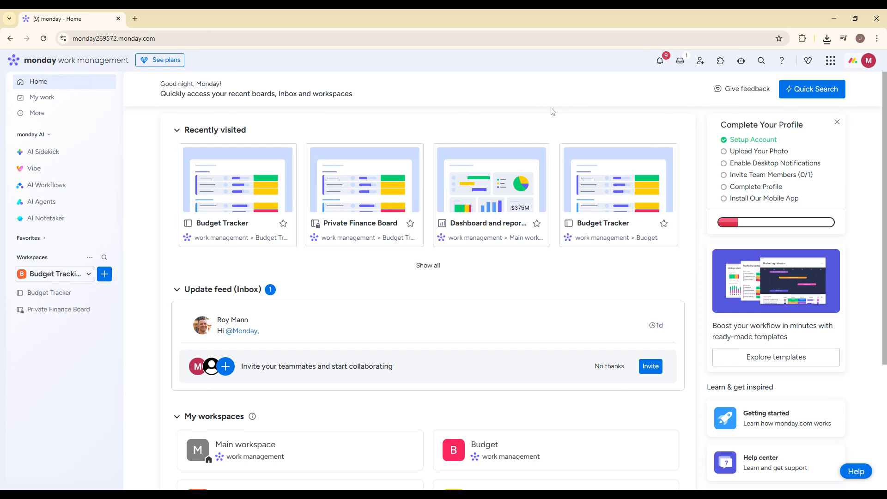
left_click(108, 275)
mouse_move(218, 333)
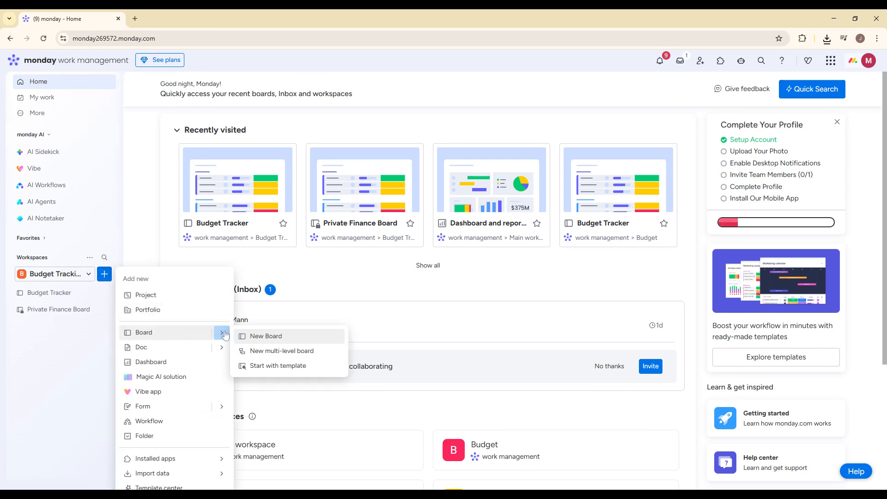
left_click(267, 337)
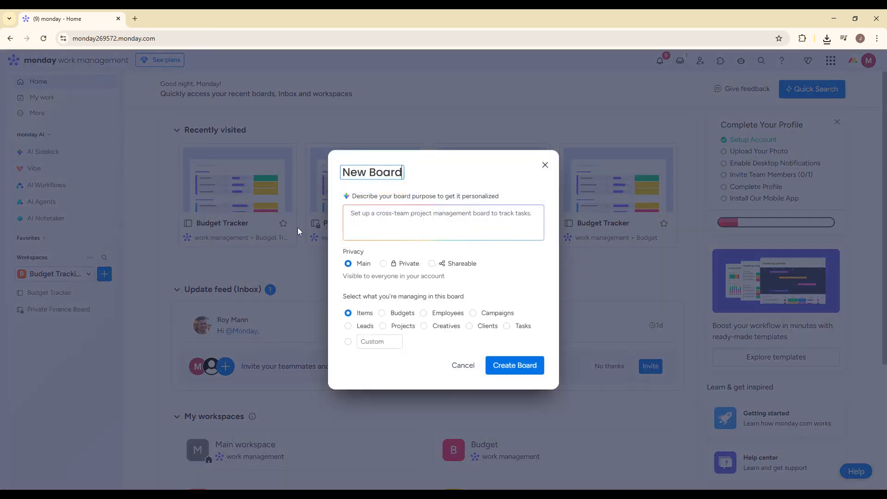
left_click(545, 165)
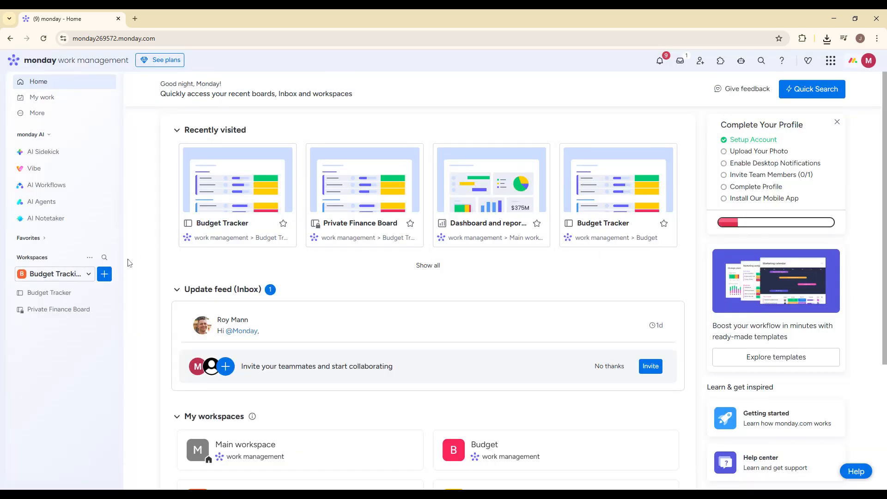
- Create a new board in the Budget Tracking workspace from the Real estate CRM template found by searching for crm
left_click(104, 274)
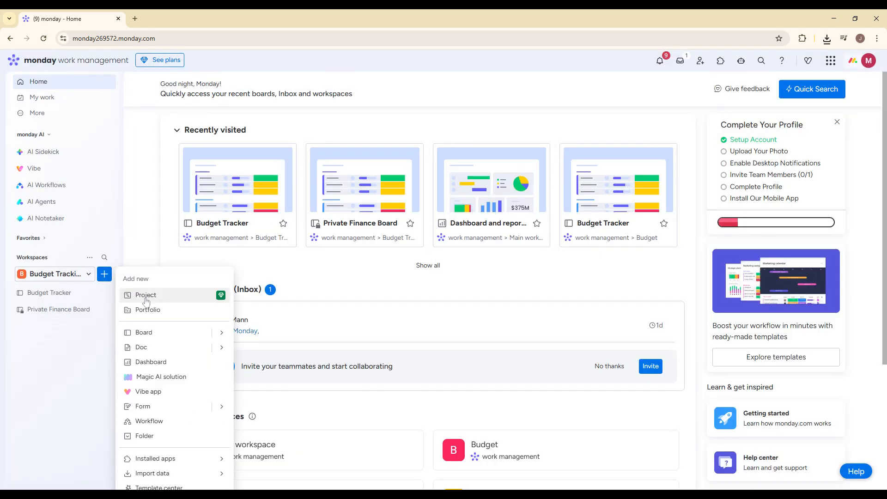
mouse_move(220, 339)
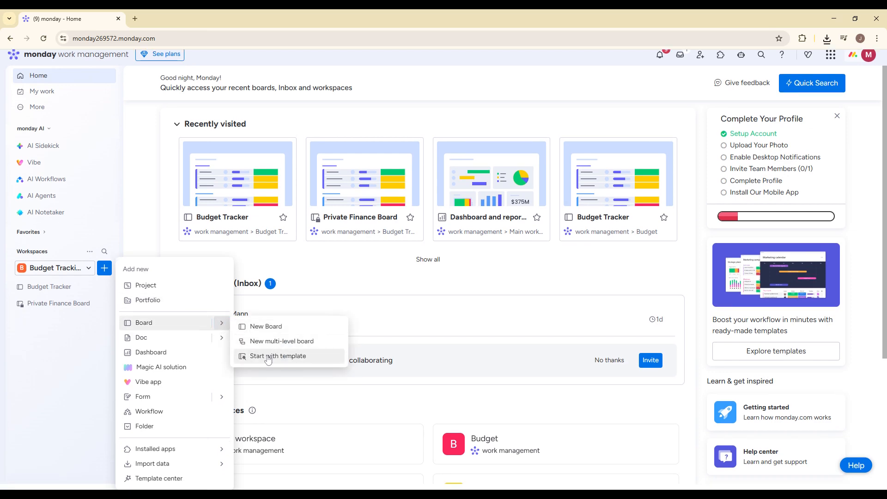
left_click(273, 366)
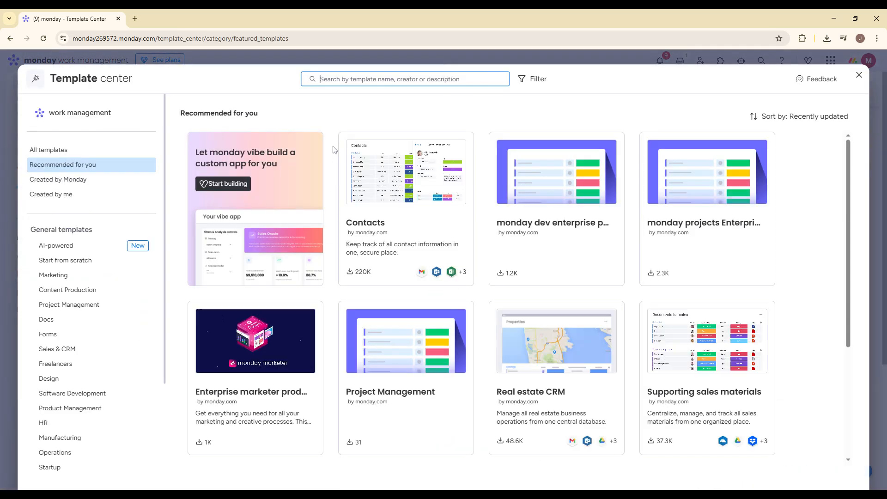
type("crm")
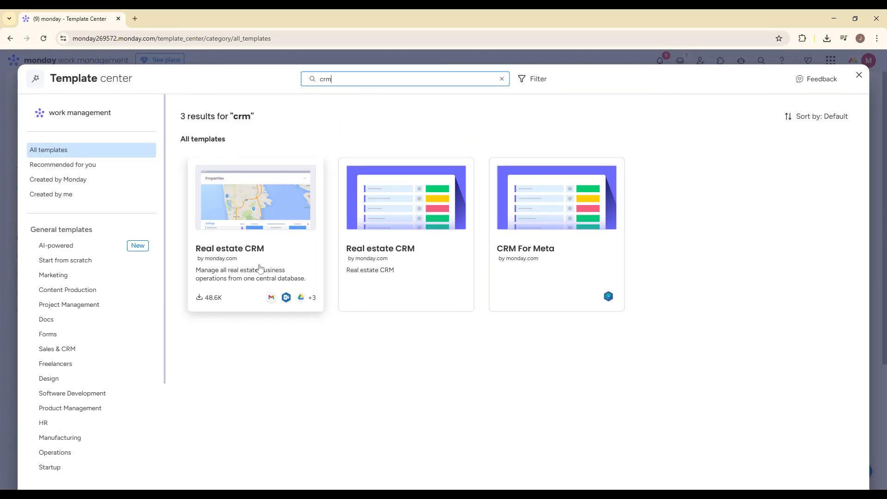
left_click(220, 283)
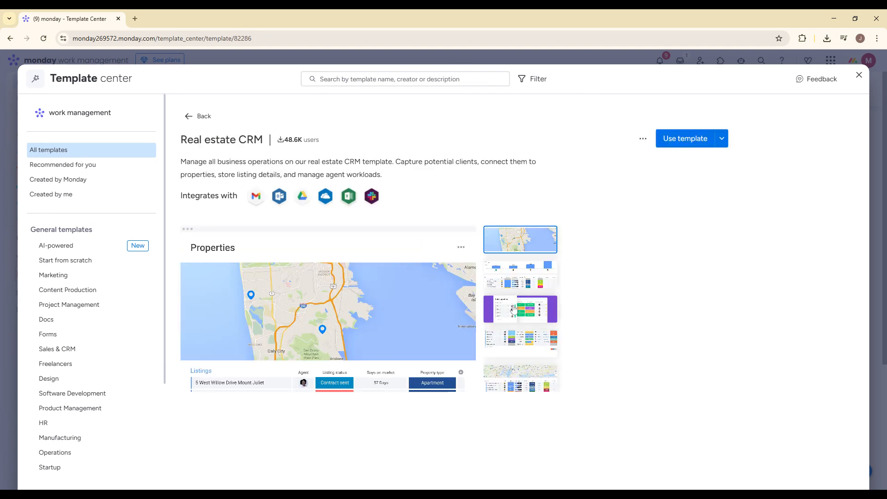
left_click(694, 144)
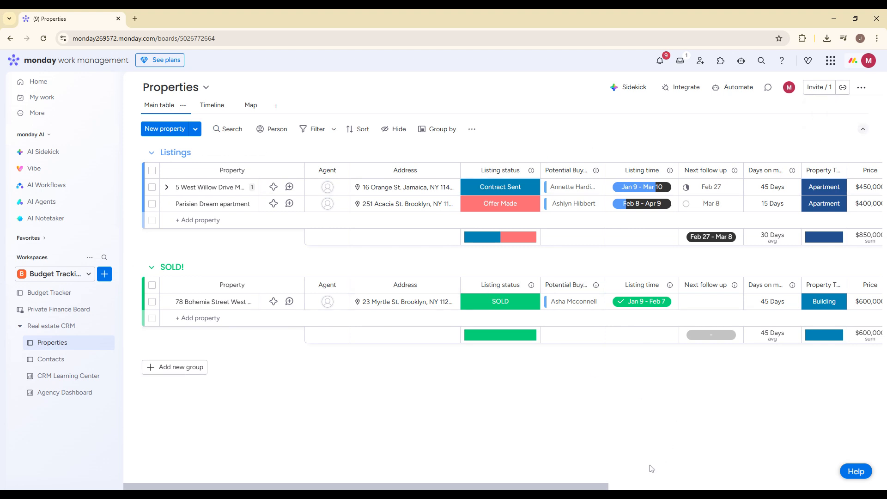
- Change the 5 West Willow Drive listing's status to SOLD, then to Negotiation
left_click_drag(605, 489, 676, 461)
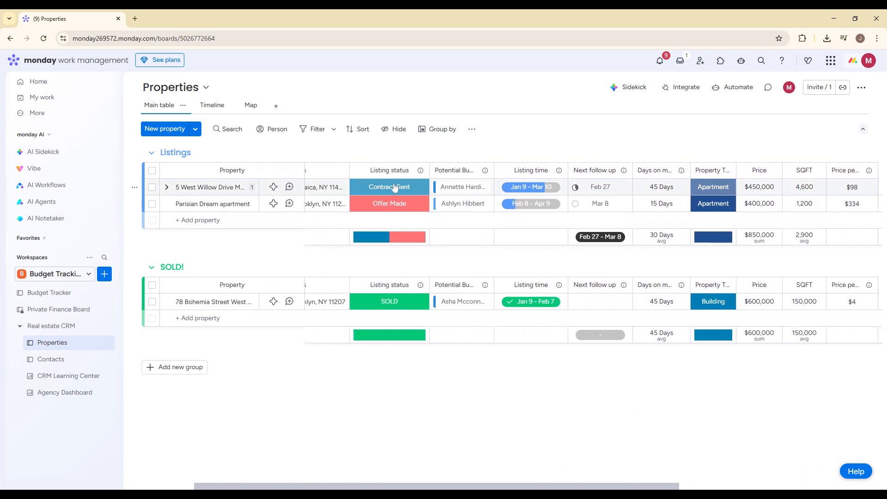
left_click(394, 187)
left_click(375, 271)
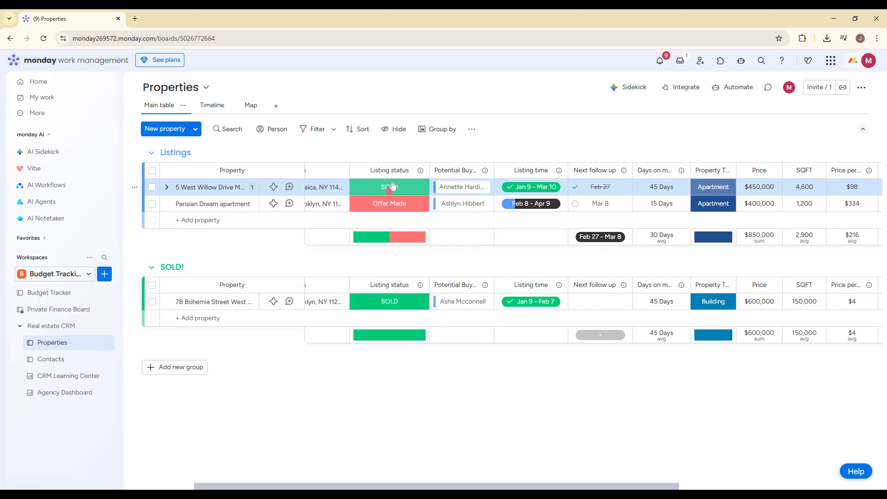
left_click(392, 187)
left_click(352, 234)
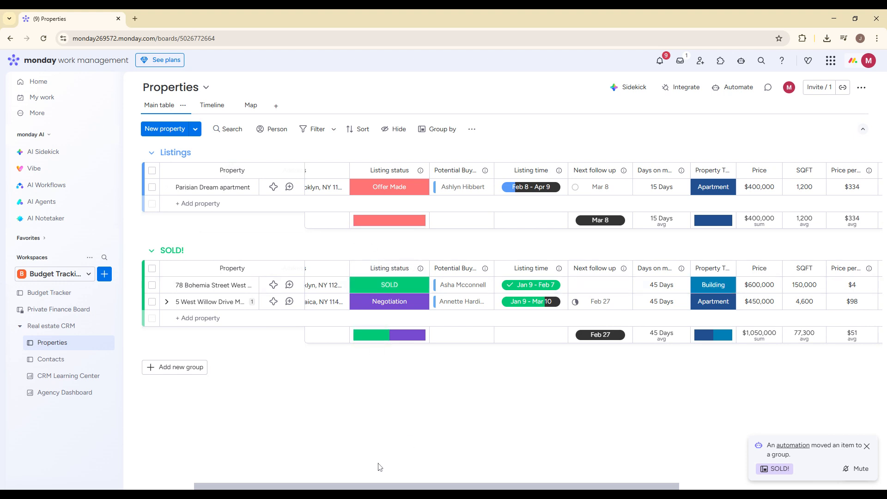
- Add a Form view to the Properties board and scroll through its fields
left_click_drag(305, 487, 231, 472)
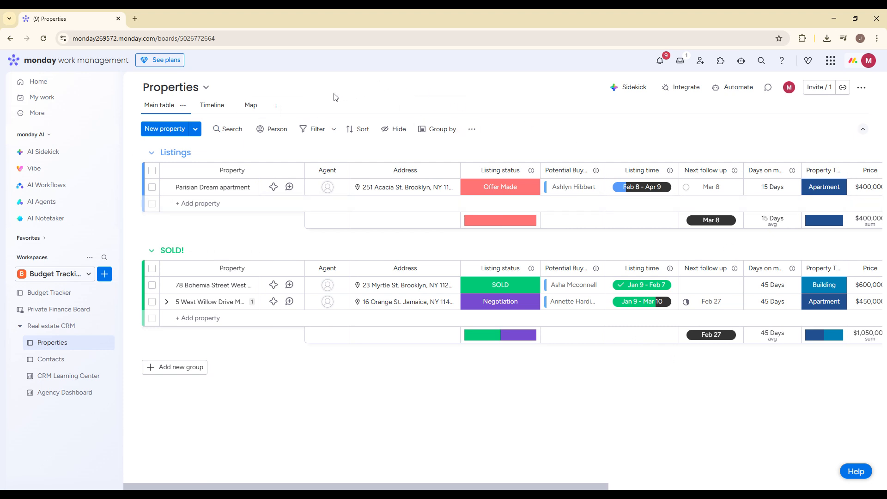
left_click(276, 105)
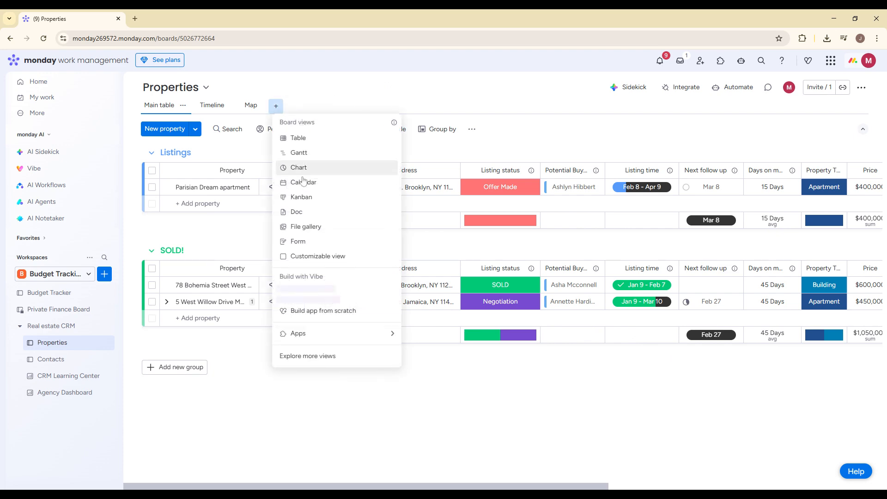
left_click(305, 243)
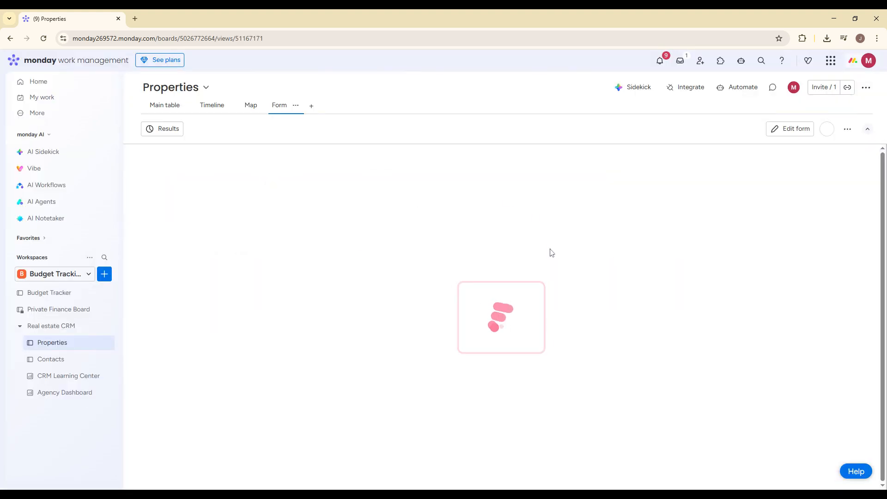
scroll(437, 282, "down", 1)
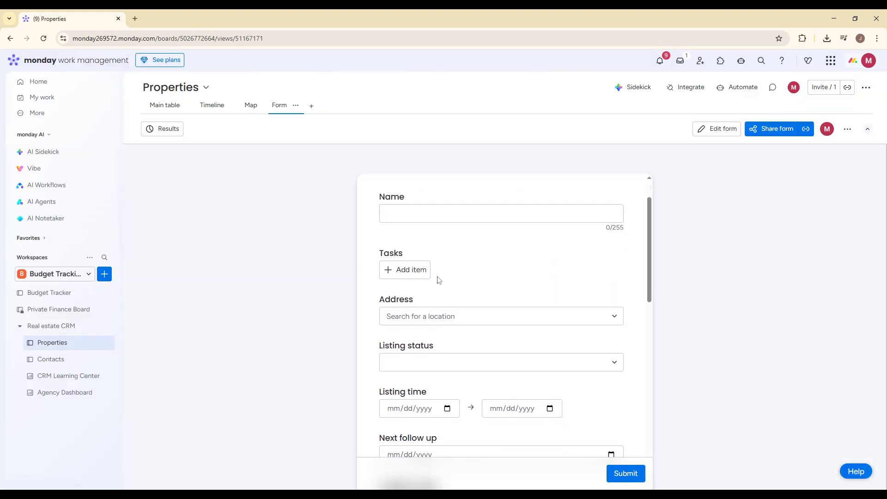
scroll(444, 283, "down", 3)
scroll(426, 297, "down", 6)
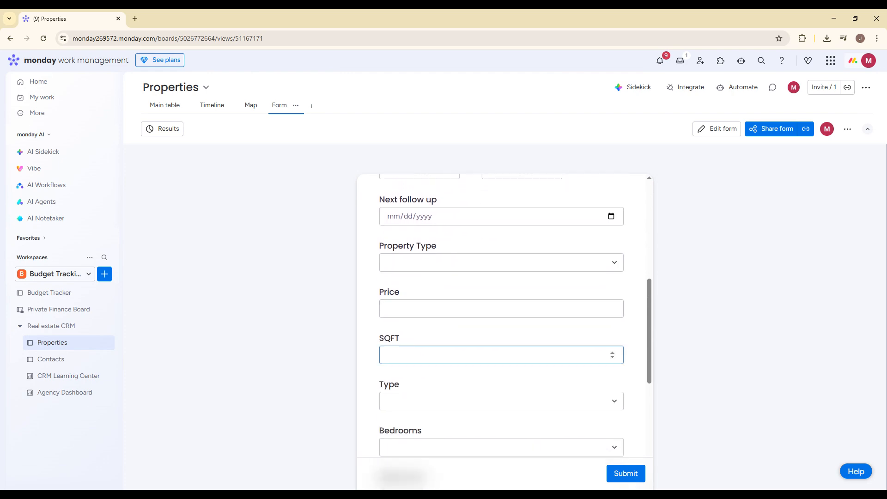
scroll(396, 418, "up", 7)
scroll(464, 308, "up", 4)
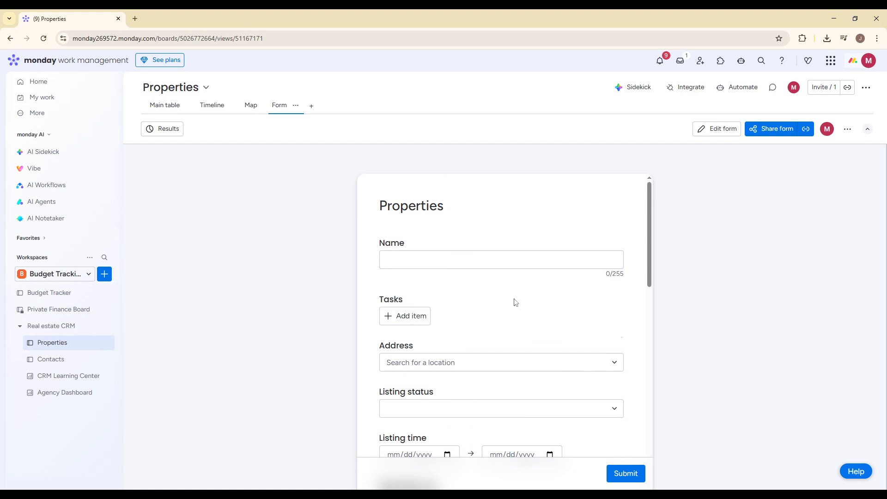
- Open the form's sharing options and review the link and sharing settings
left_click(780, 132)
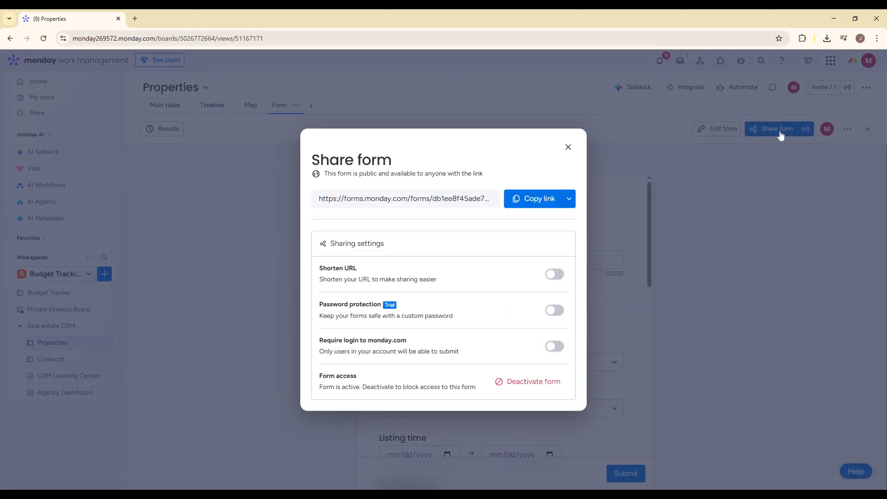
left_click(568, 198)
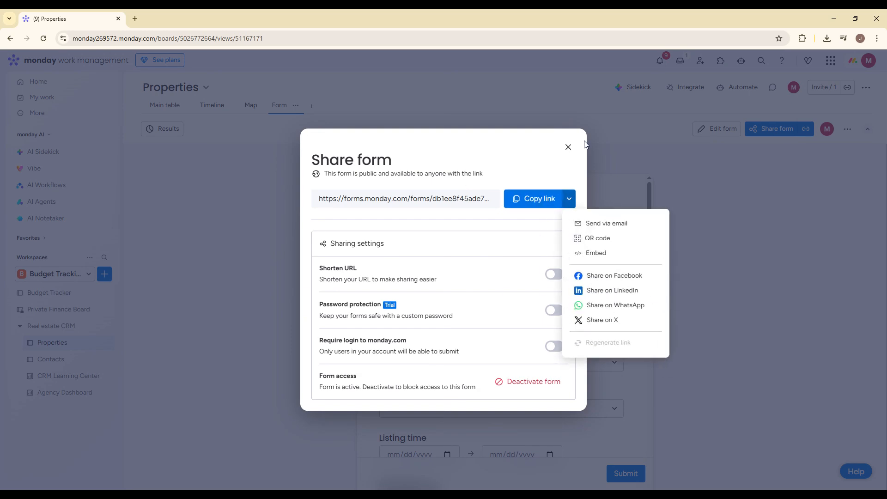
left_click(568, 147)
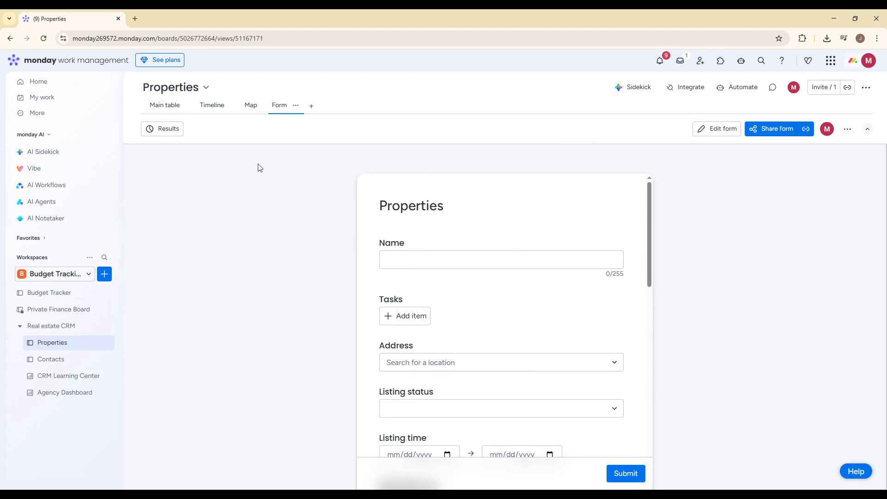
- Open the board's automations center, close it and return to the main table
left_click(725, 92)
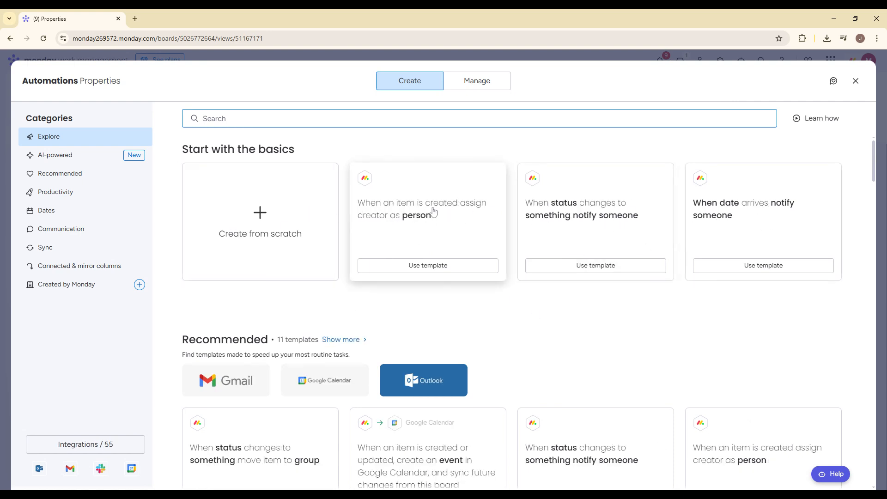
left_click(855, 82)
left_click(161, 106)
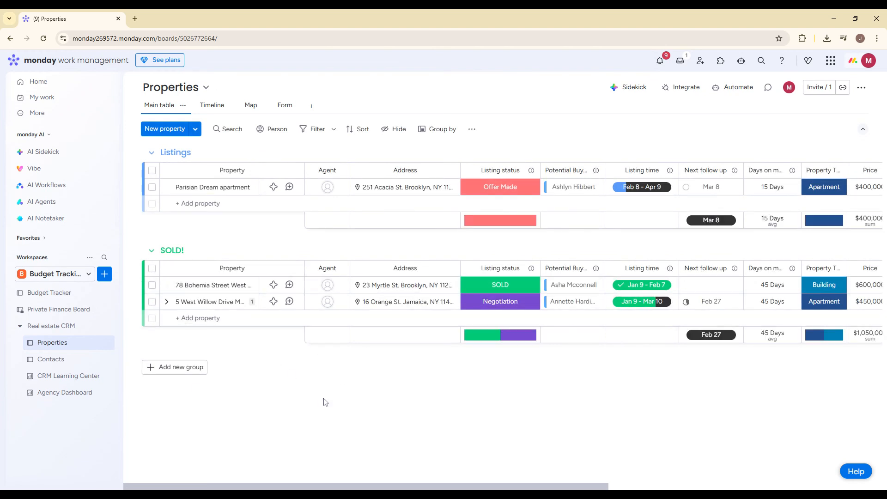
- Open the Agency Dashboard and examine its value, status chart and listings timeline widgets
left_click(105, 274)
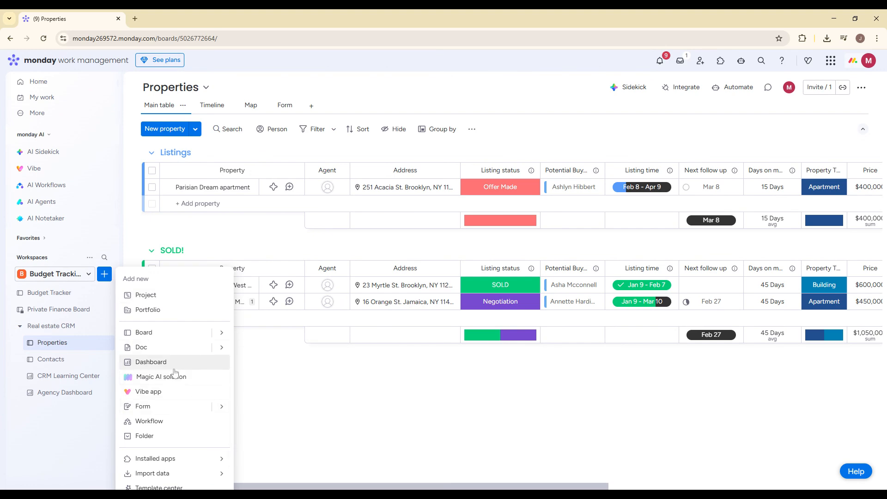
left_click(49, 405)
left_click(53, 394)
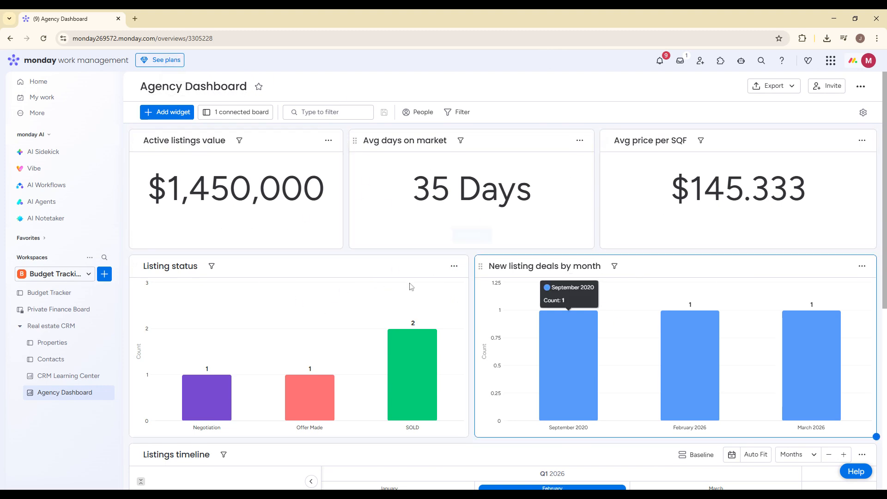
scroll(427, 250, "down", 4)
scroll(428, 250, "down", 3)
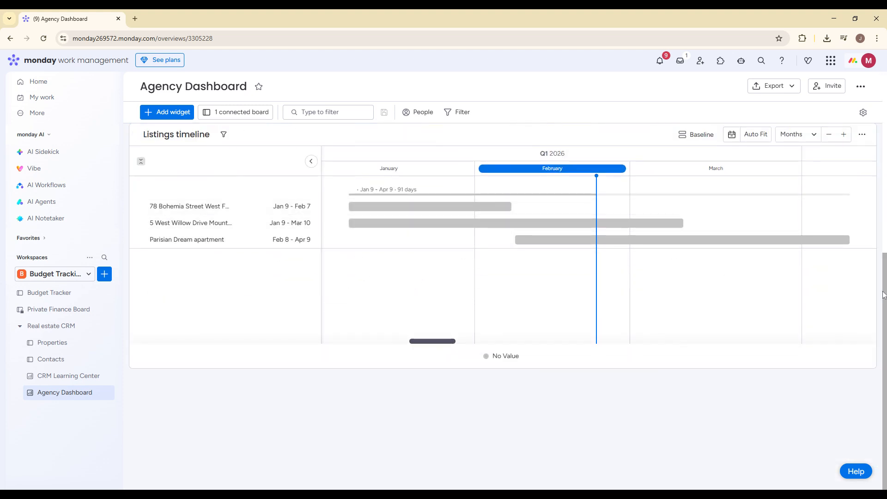
scroll(883, 295, "up", 7)
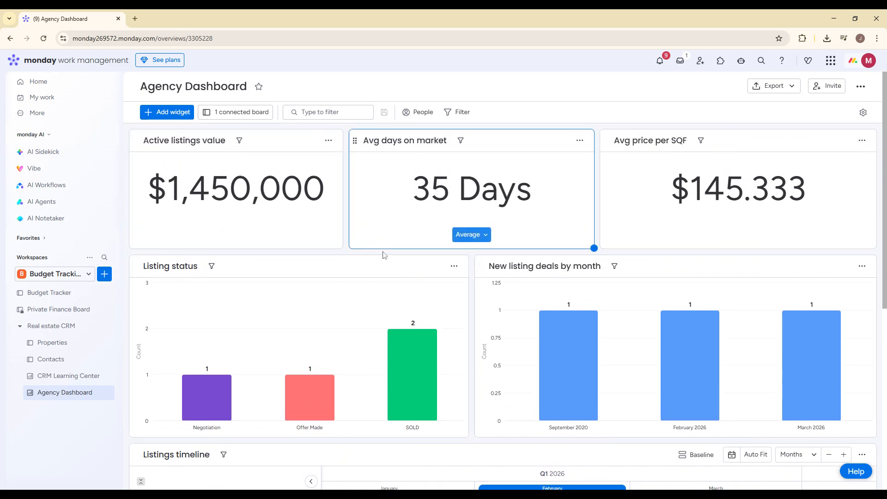
scroll(415, 263, "down", 3)
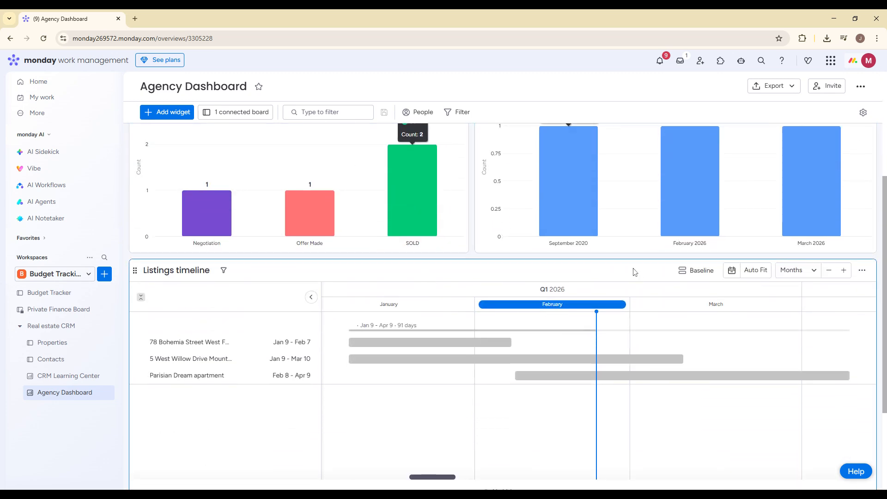
scroll(600, 277, "up", 3)
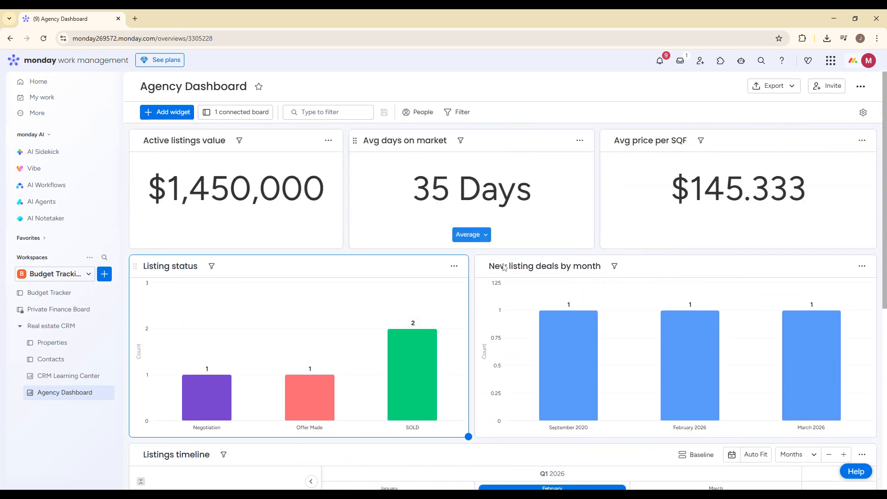